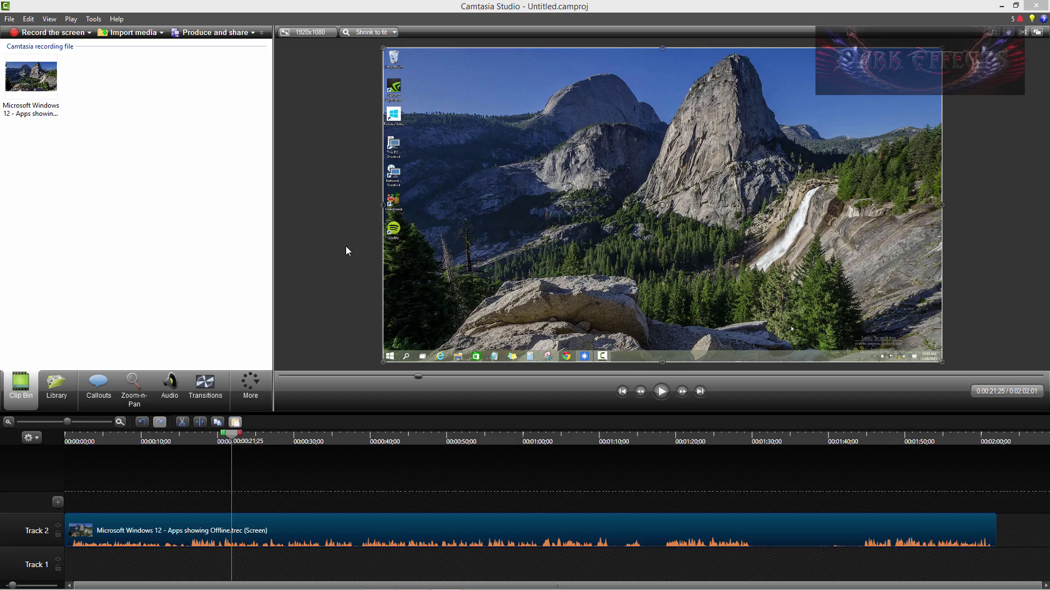
Scrub the playhead to around 0:00:22–0:00:23 to review the recording.
left_click_drag(231, 434, 244, 435)
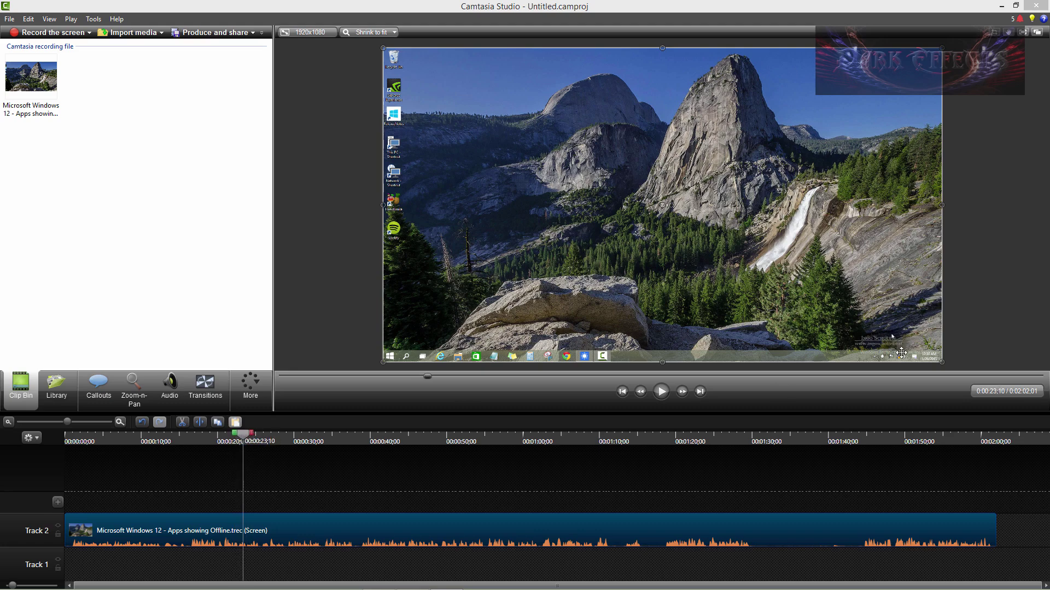
left_click_drag(243, 440, 227, 437)
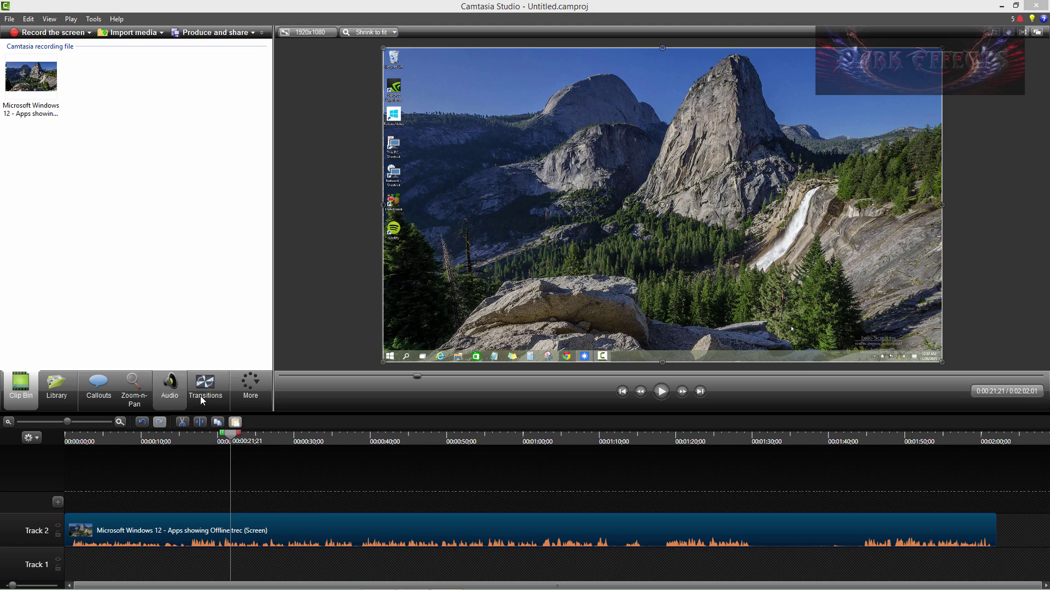
Zoom the Zoom-n-Pan rectangle onto the lower-right taskbar tray and preview it from 0:00:19.
left_click(137, 386)
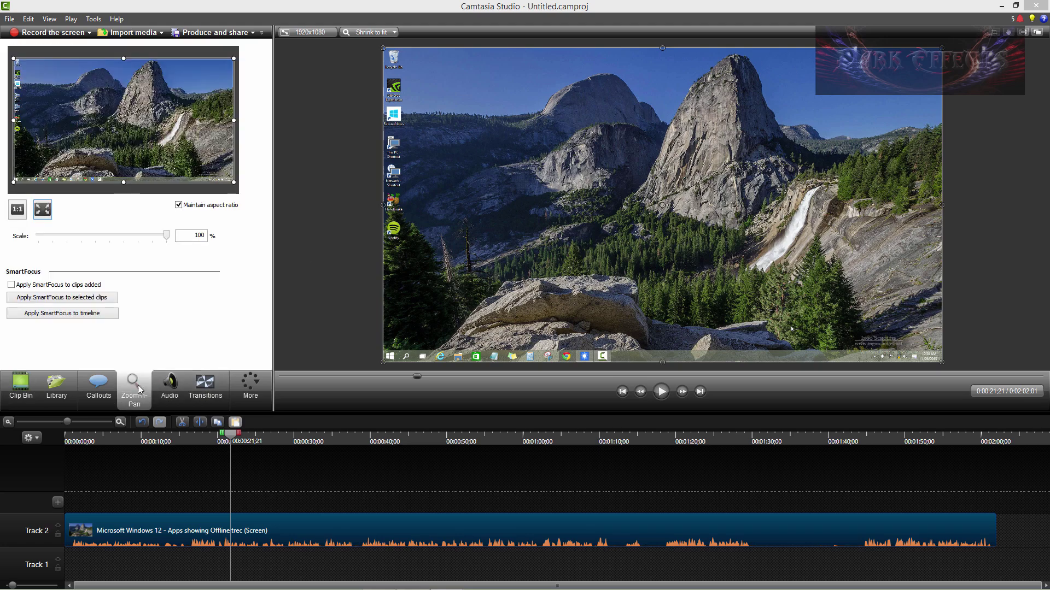
mouse_move(13, 56)
left_mouse_down()
mouse_move(194, 161)
mouse_move(141, 130)
mouse_move(162, 142)
left_mouse_up()
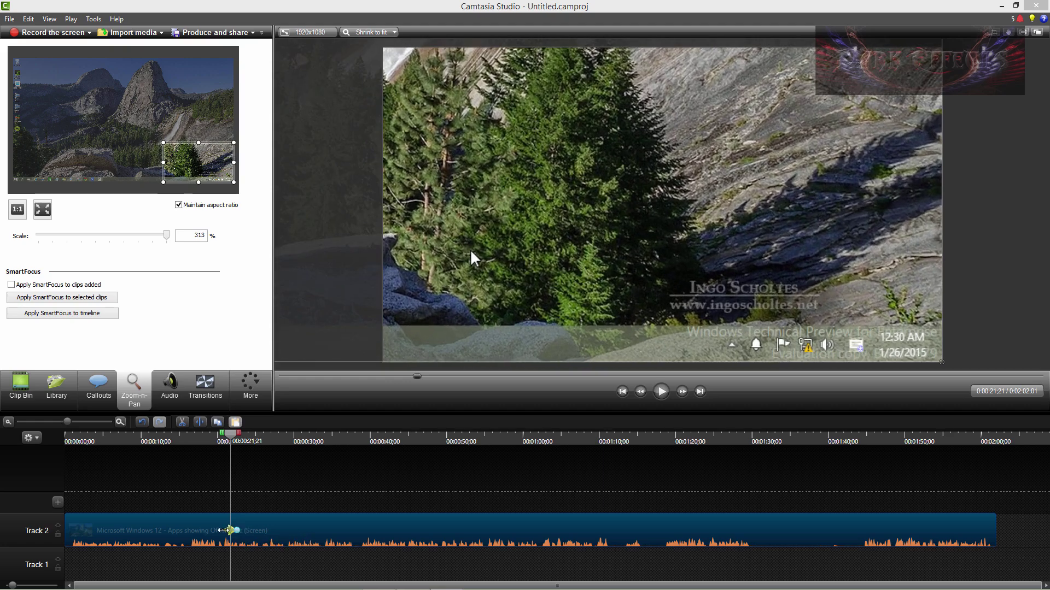
left_click(210, 438)
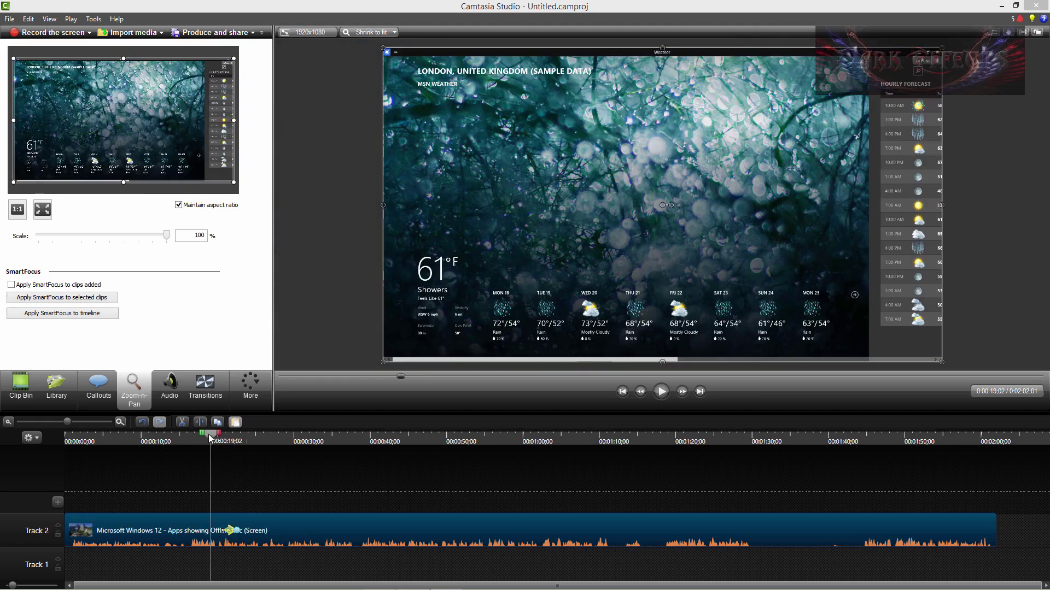
key("space")
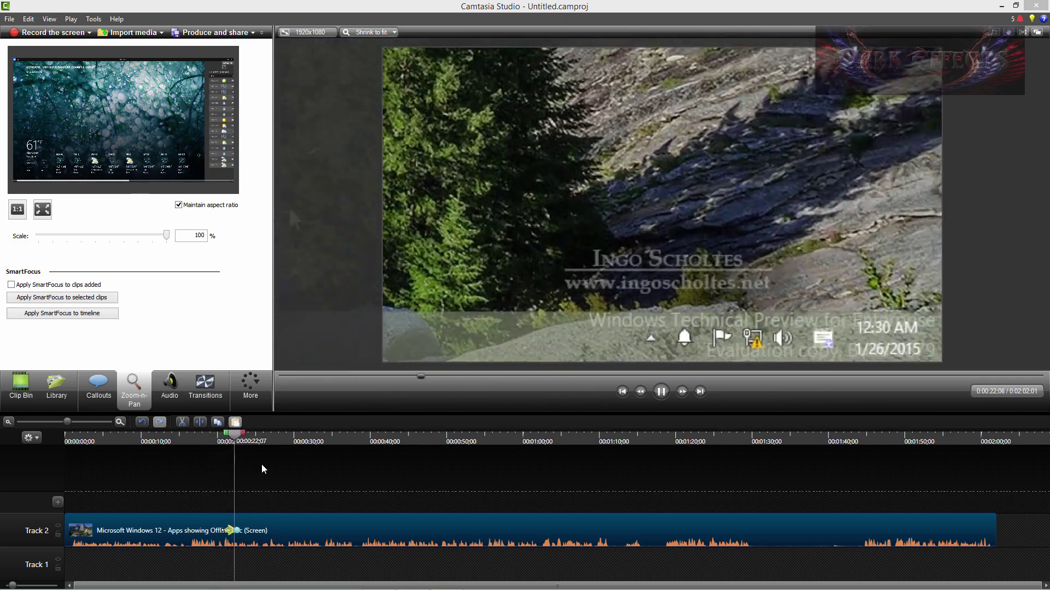
key("space")
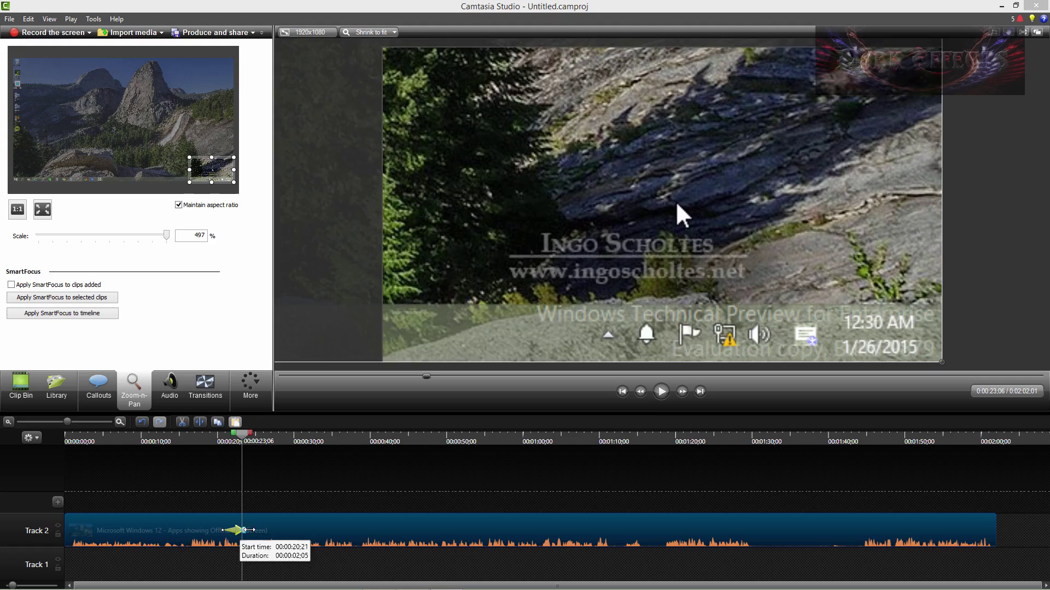
left_click(230, 533)
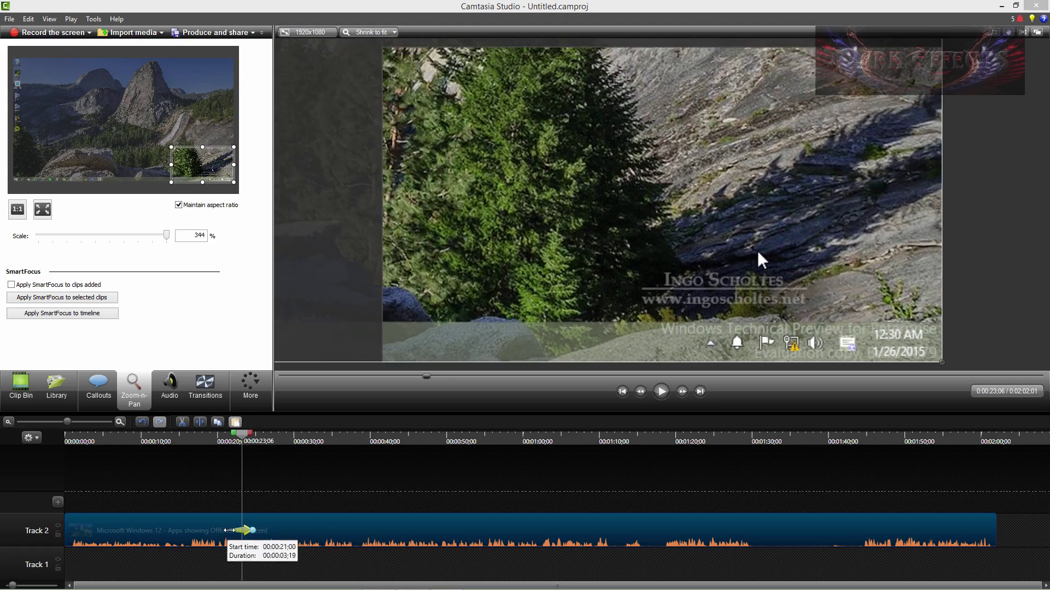
Shift the zoom animation on the track to start slightly later.
left_click(235, 439)
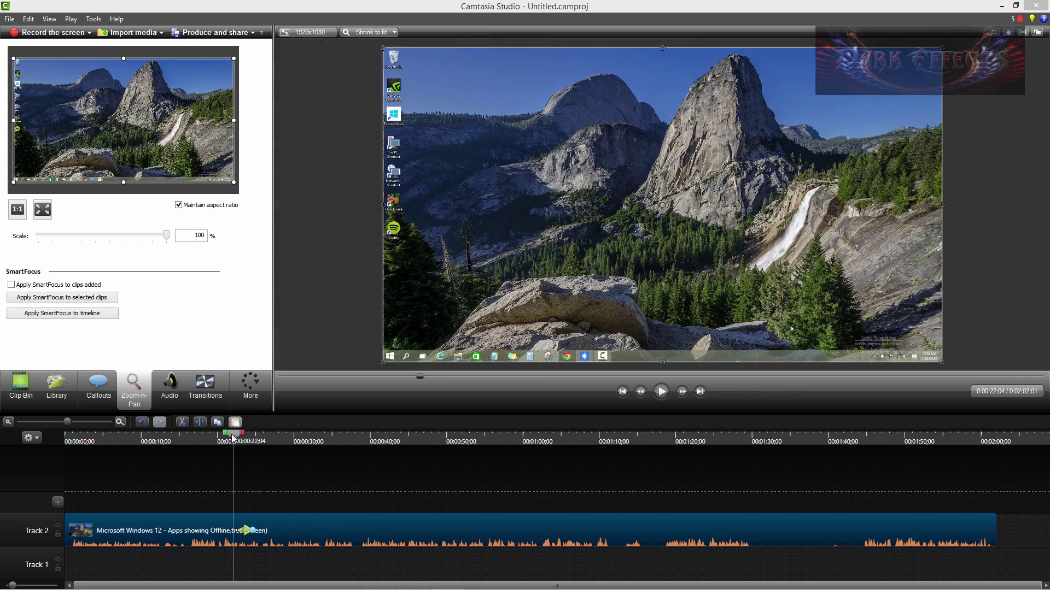
left_click(237, 531)
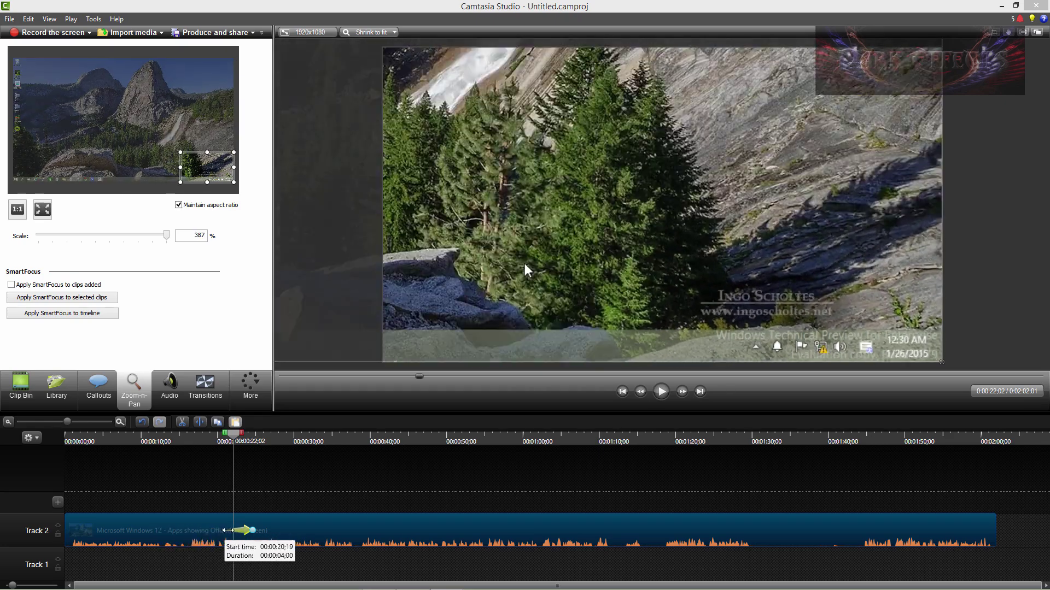
left_click_drag(232, 531, 232, 530)
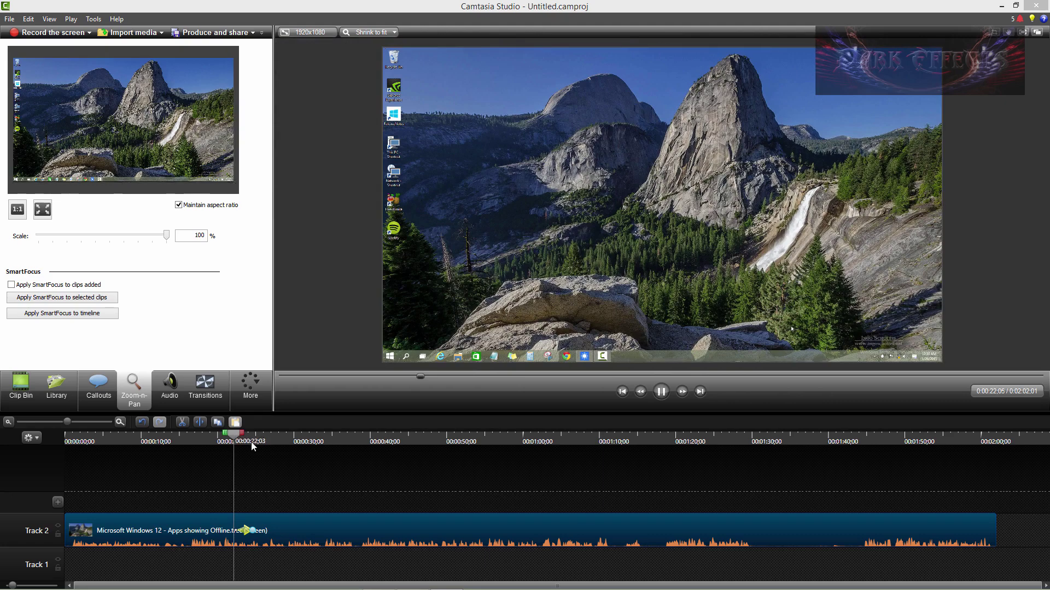
key("space")
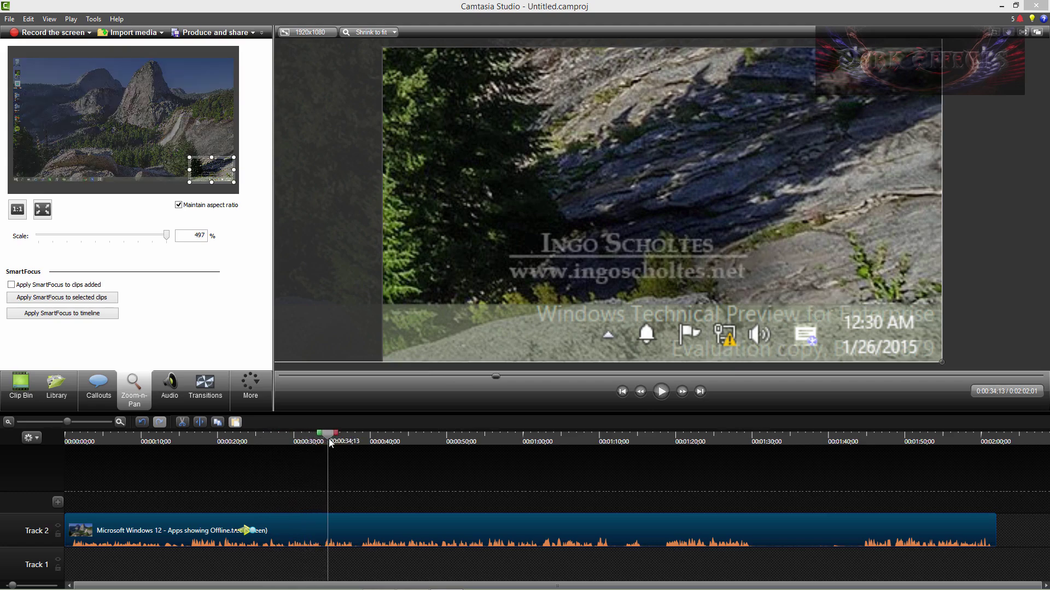
At about 0:00:33, apply 'Scale media to fit entire canvas' and scrub back to review it.
left_click(323, 438)
left_click_drag(324, 437, 324, 440)
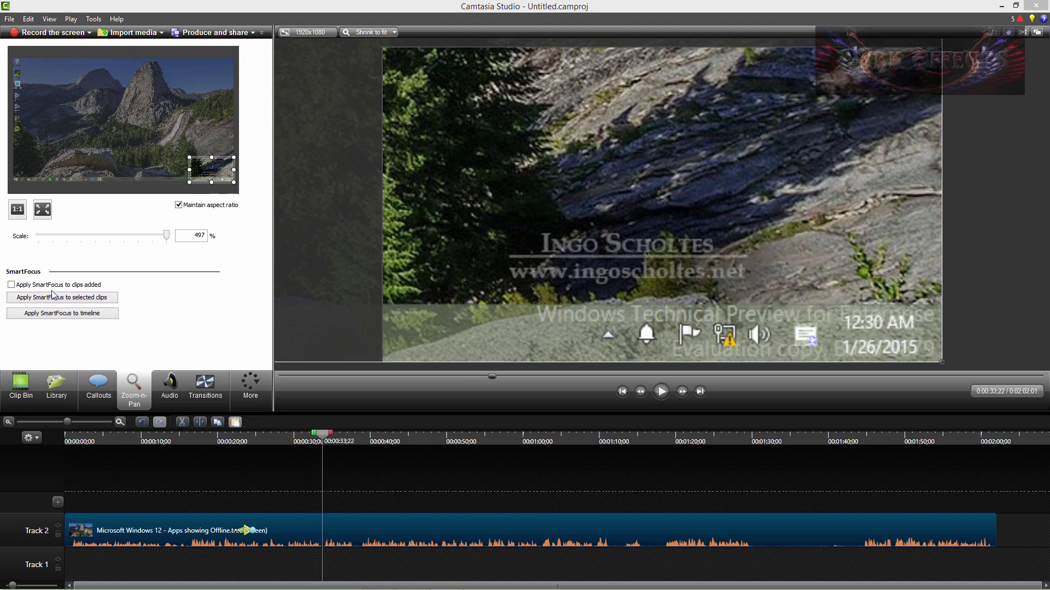
left_click(43, 211)
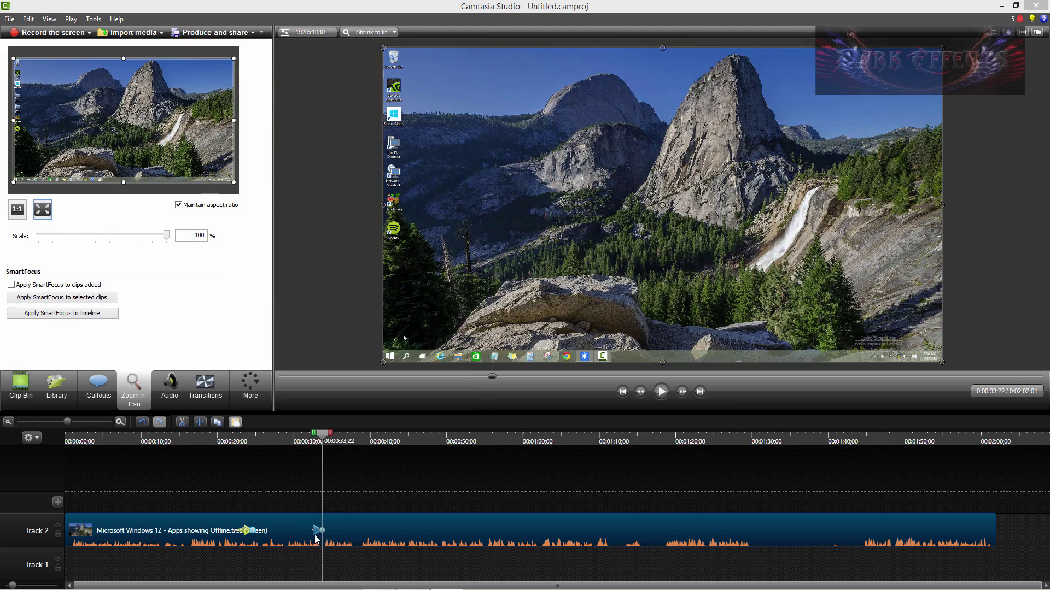
mouse_move(322, 435)
left_mouse_down()
mouse_move(301, 440)
mouse_move(326, 440)
left_mouse_up()
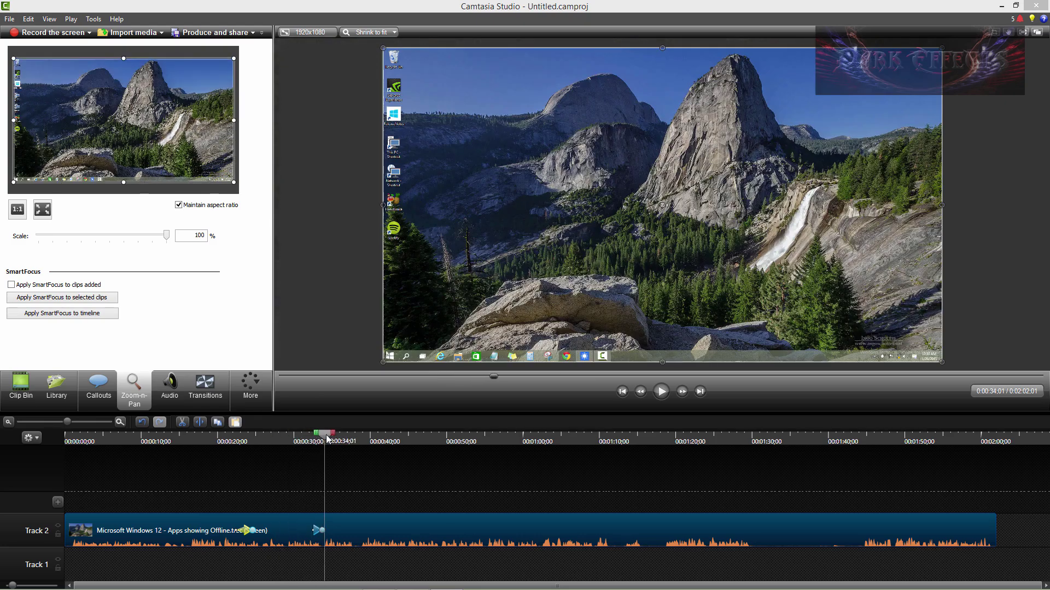